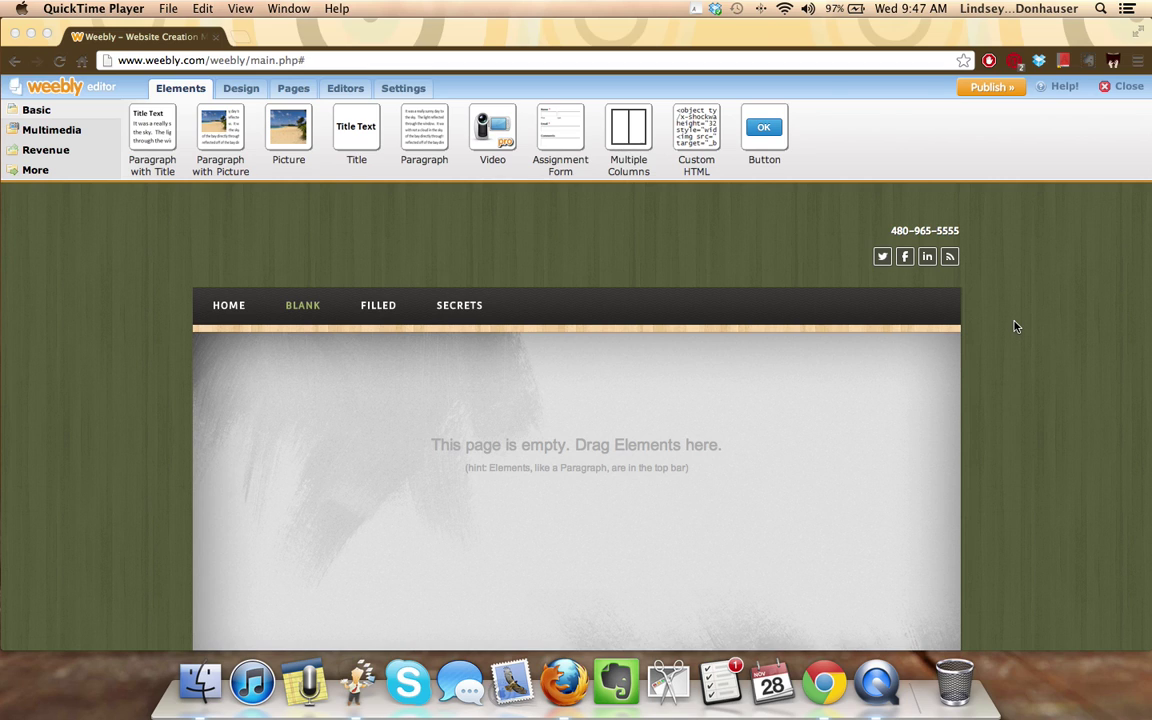
Add a Paragraph with Picture element to the empty Blank page and open its title for editing.
scroll(1016, 324, down, 2)
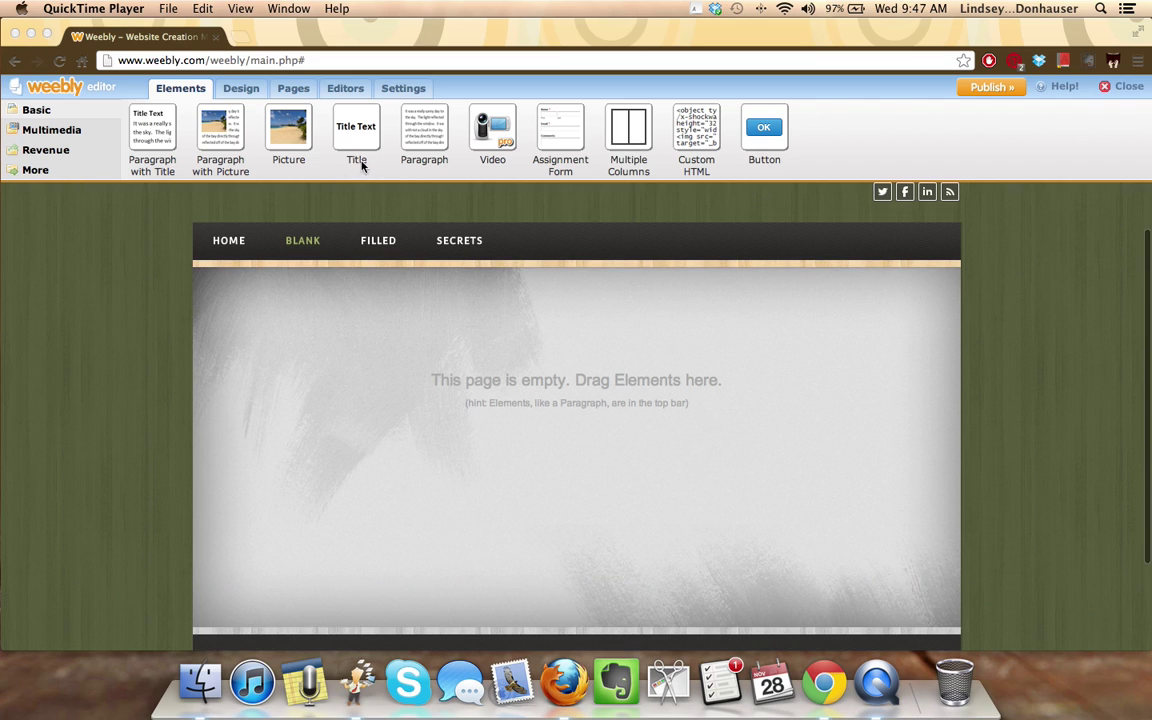
drag(237, 143, 291, 305)
drag(231, 159, 324, 366)
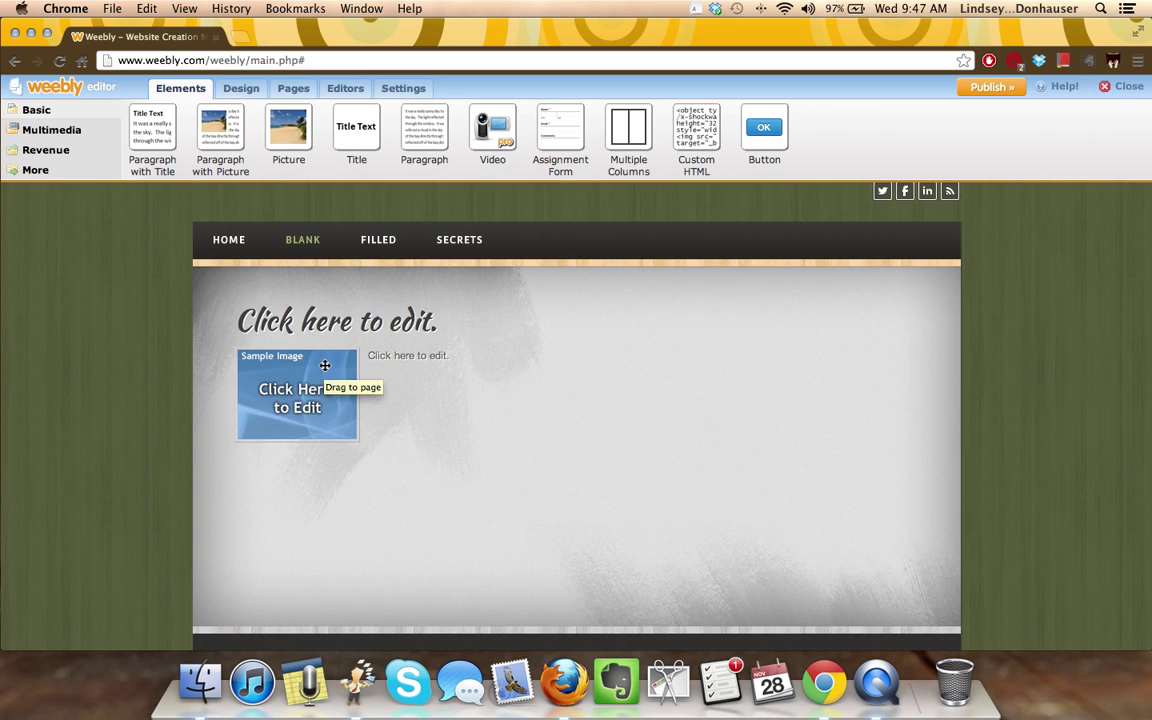
click(358, 331)
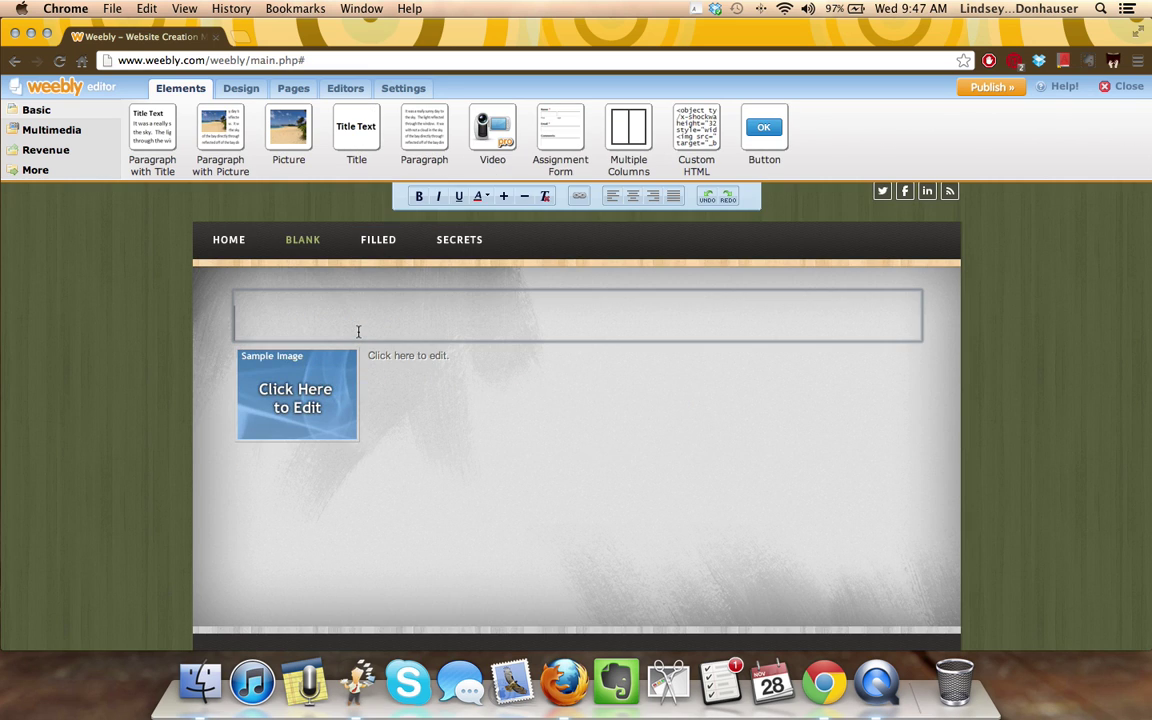
On the Filled page, try slightly enlarging and shrinking the hands picture to change how the paragraph text wraps around it.
click(390, 245)
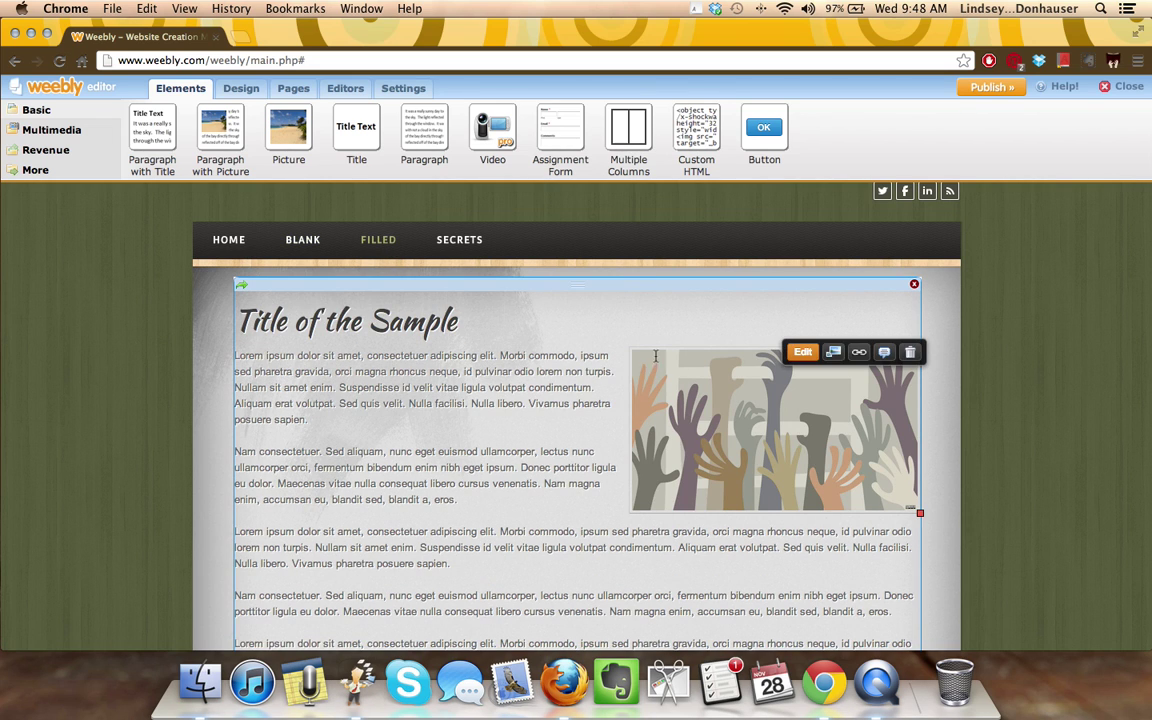
scroll(483, 467, down, 6)
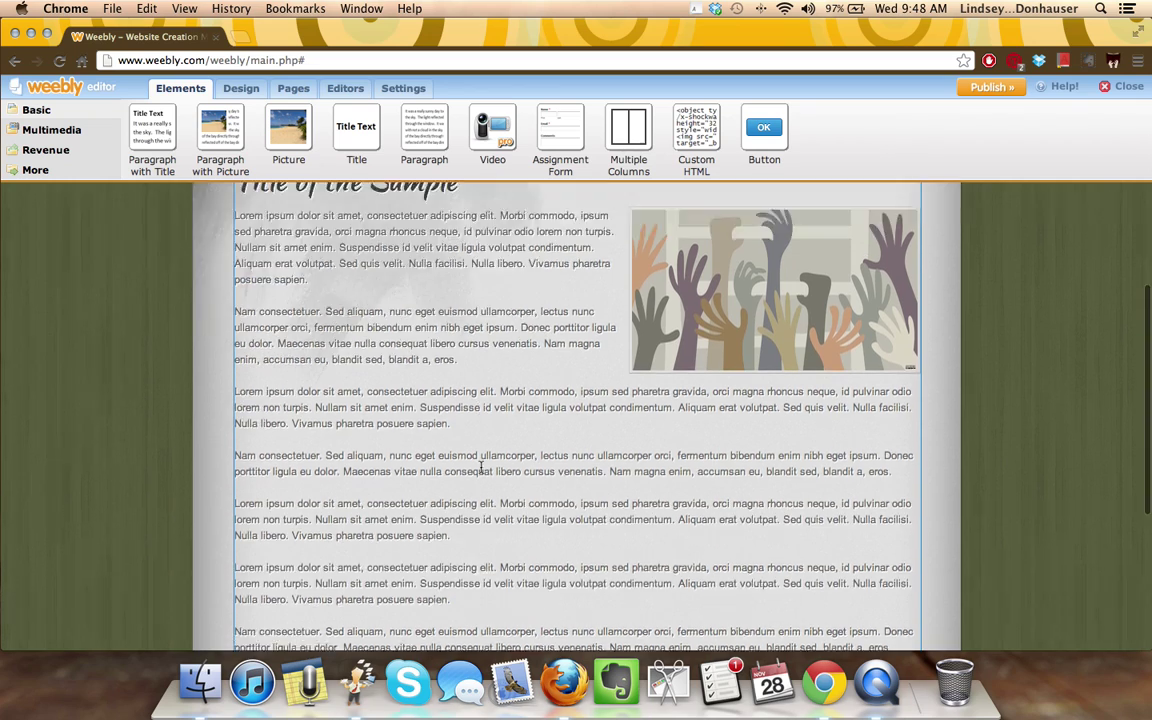
scroll(483, 467, up, 1)
scroll(483, 467, up, 5)
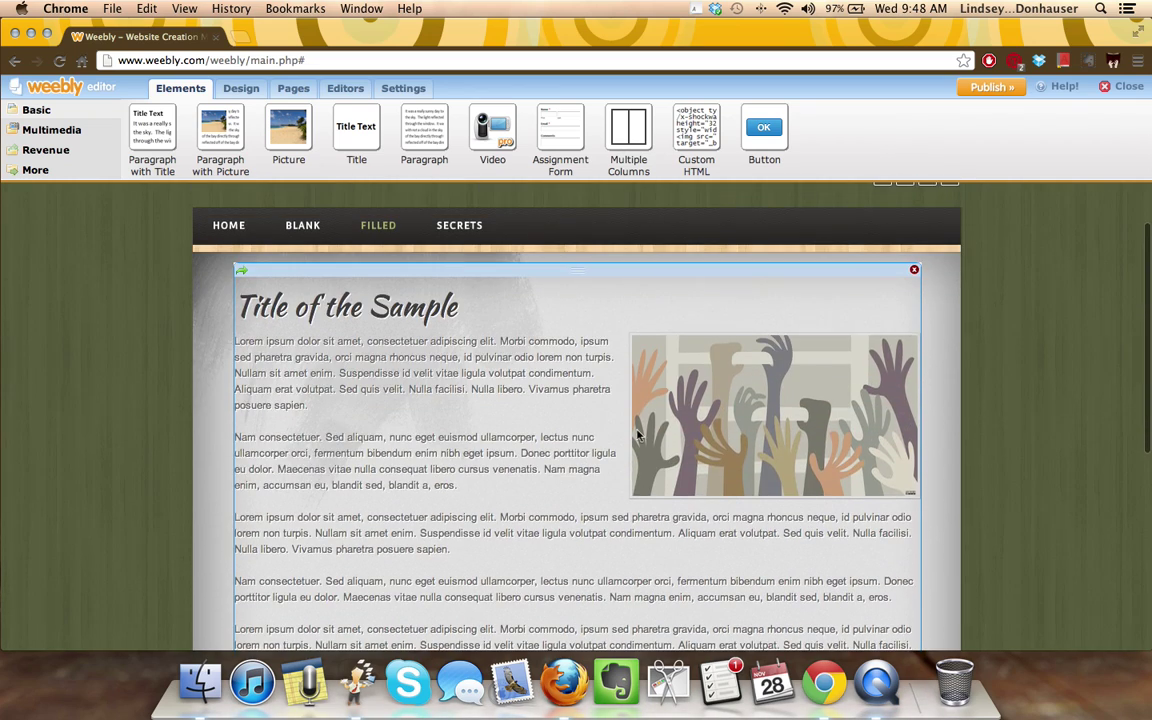
drag(622, 417, 760, 425)
mouse_move(920, 497)
mouse_down()
mouse_move(955, 483)
mouse_move(869, 465)
mouse_move(918, 491)
mouse_move(910, 500)
mouse_up()
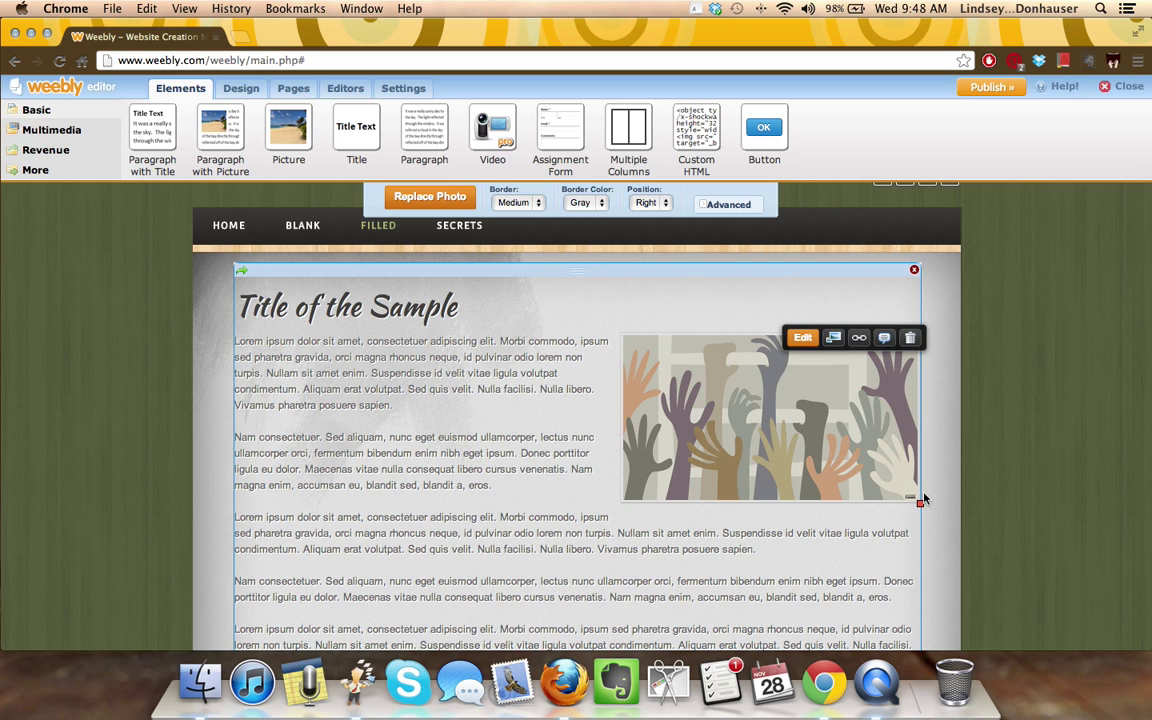
mouse_move(913, 501)
mouse_down()
mouse_move(985, 494)
mouse_move(910, 489)
mouse_up()
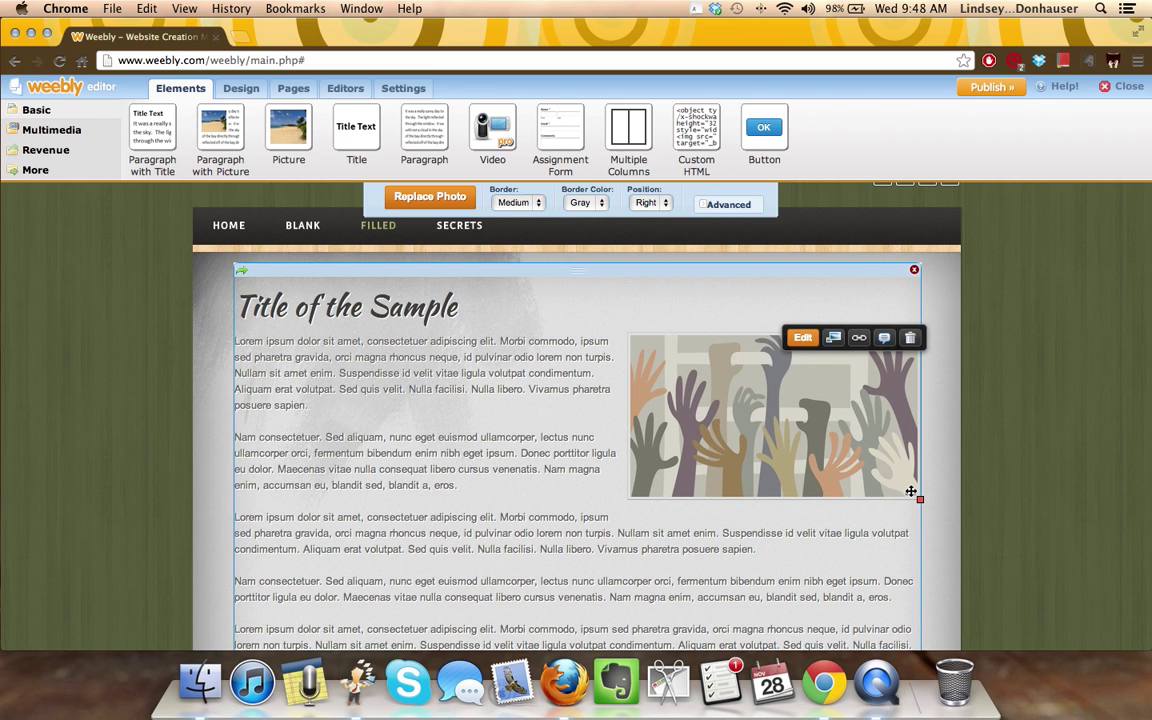
mouse_move(910, 491)
mouse_down()
mouse_move(987, 499)
mouse_move(917, 493)
mouse_up()
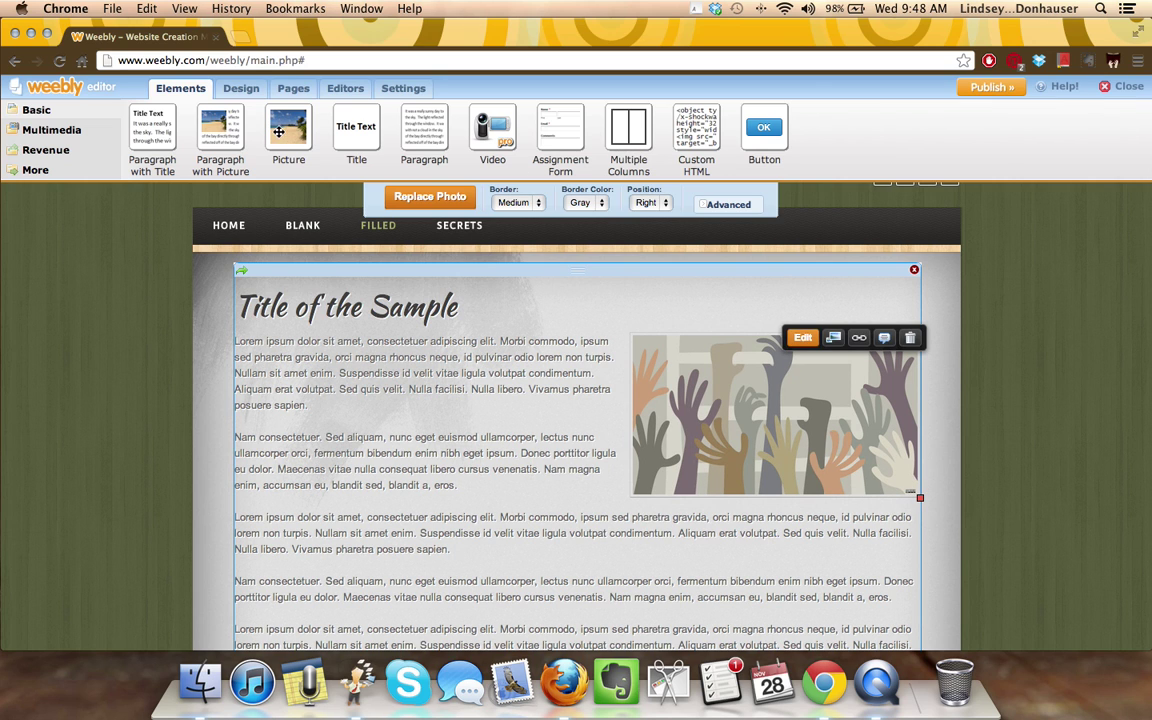
Add a separate Picture element above the sample text block on the Filled page and delete it again.
drag(288, 126, 398, 400)
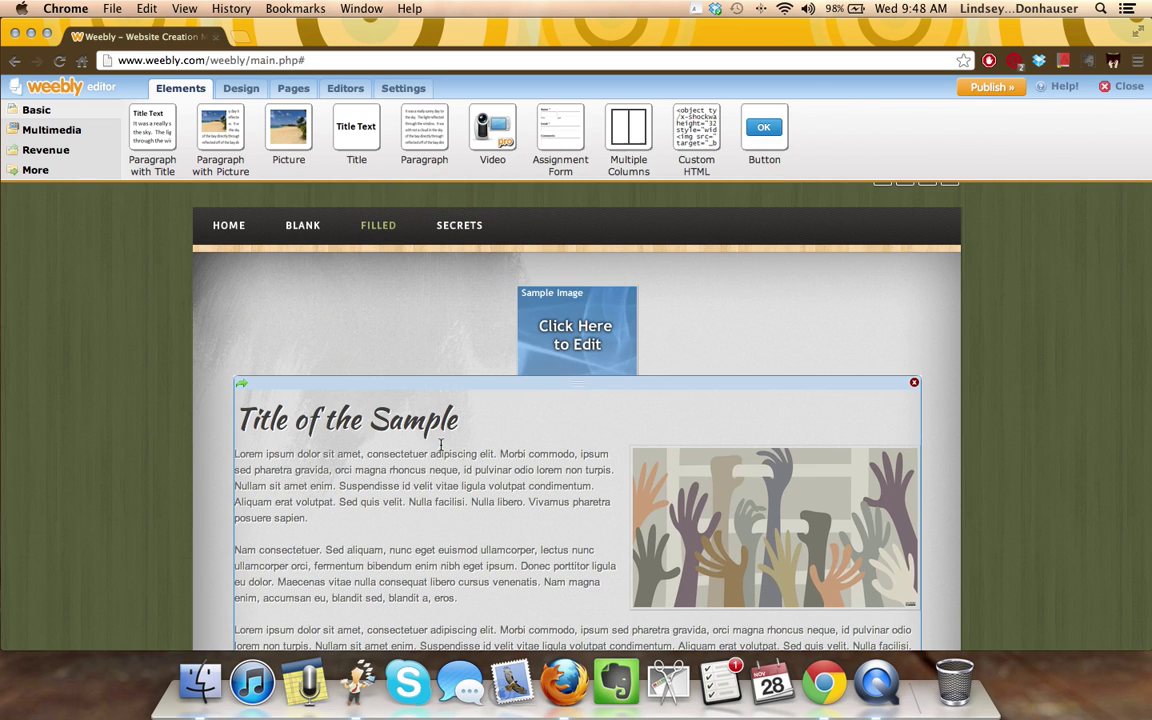
drag(578, 270, 578, 330)
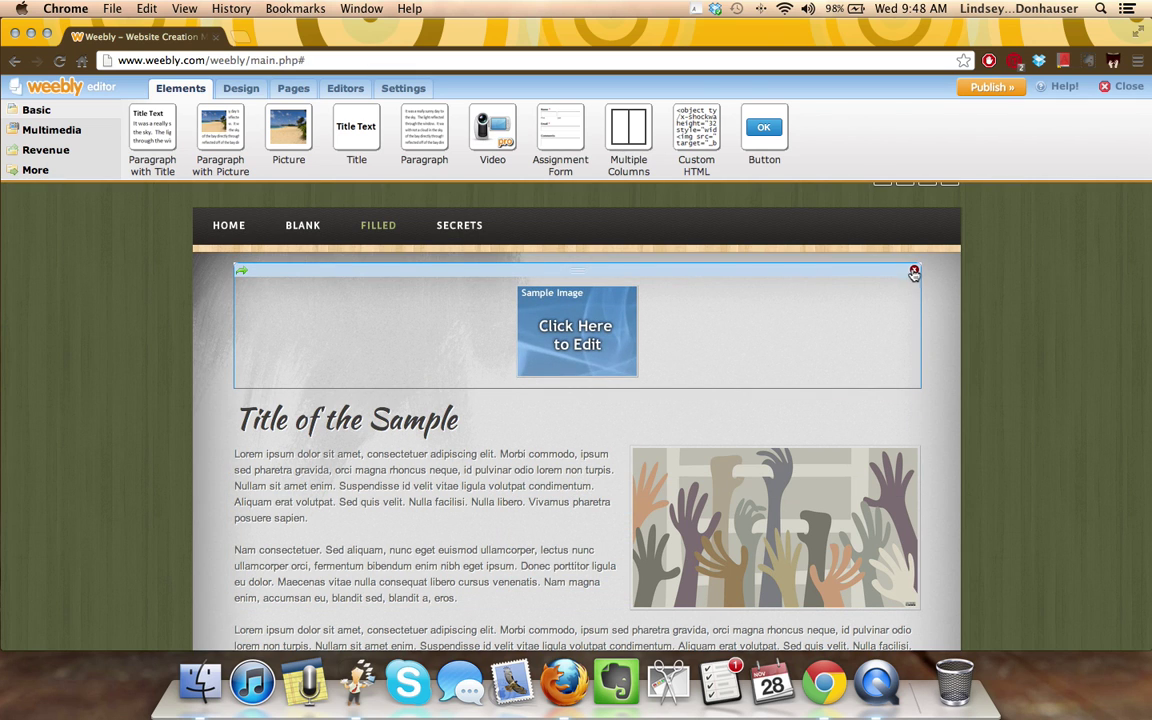
click(914, 269)
click(556, 406)
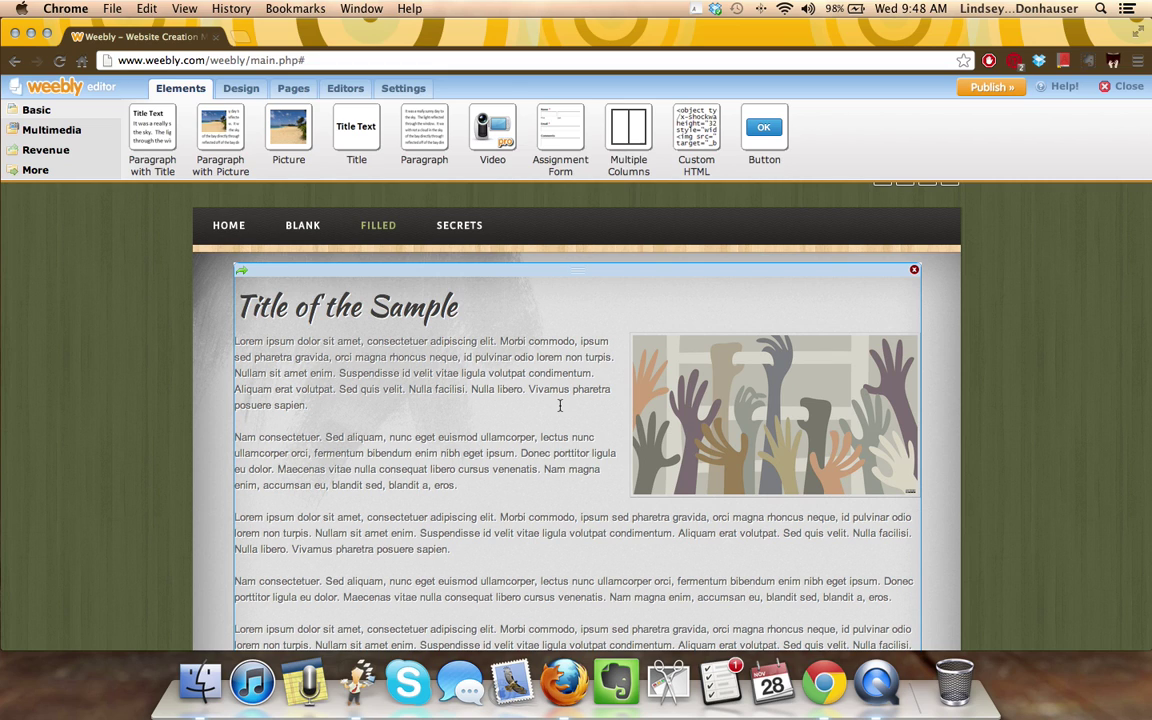
Return to the Blank page and delete its Paragraph with Picture element.
click(305, 226)
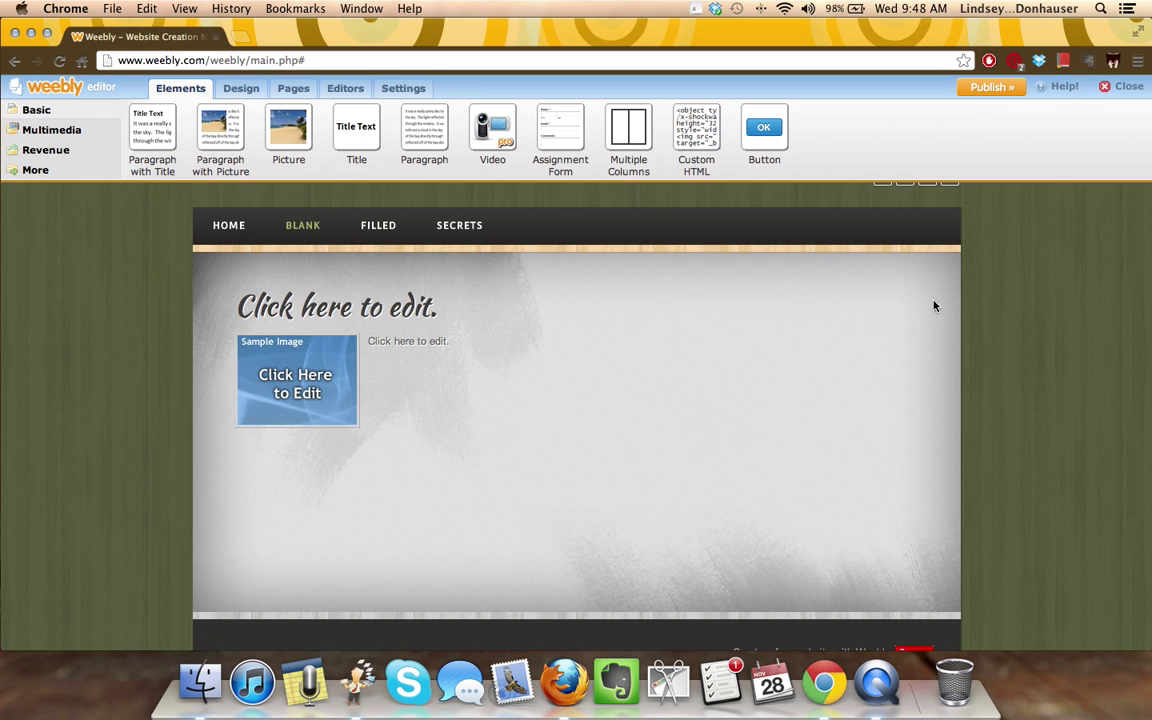
click(916, 270)
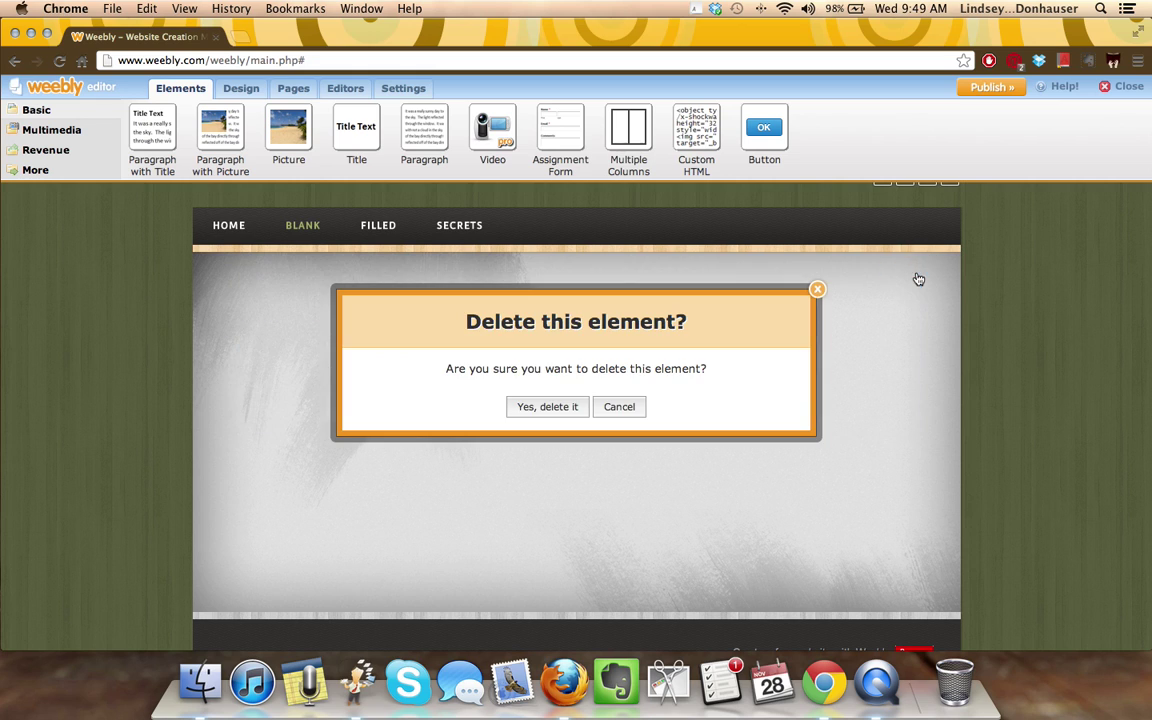
click(547, 407)
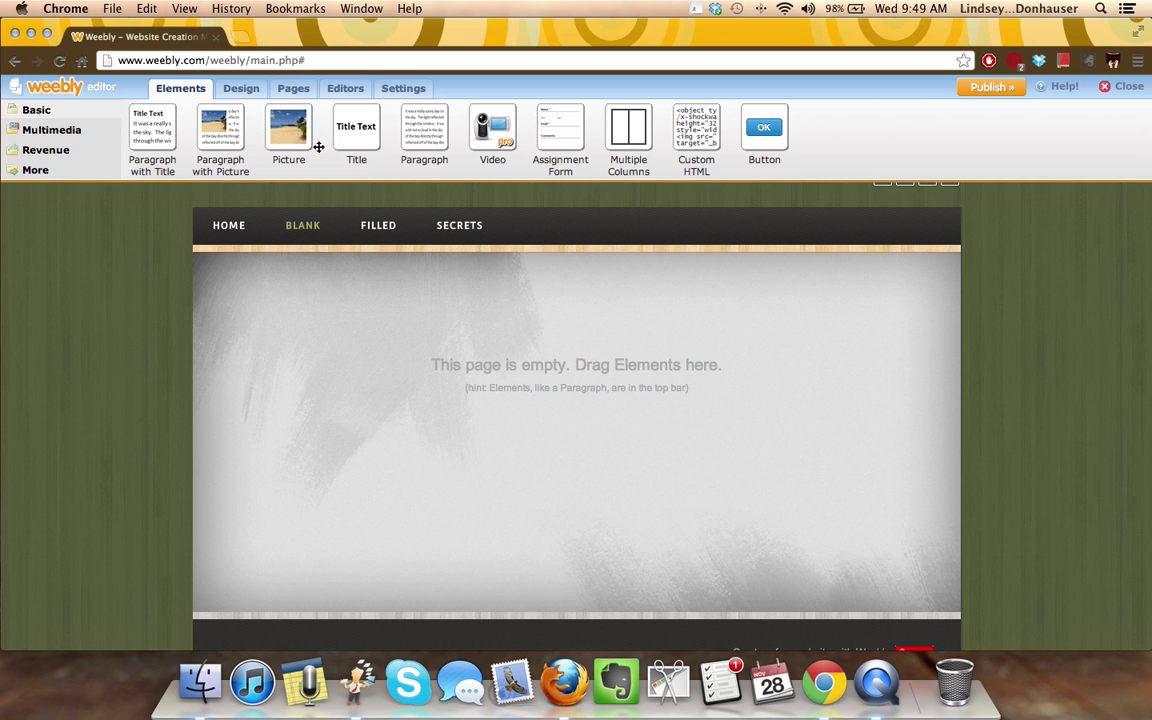
Add separate Title, Paragraph and Picture elements to the Blank page, with the picture between the title and the paragraph.
drag(353, 142, 290, 290)
drag(424, 126, 380, 345)
drag(296, 140, 375, 370)
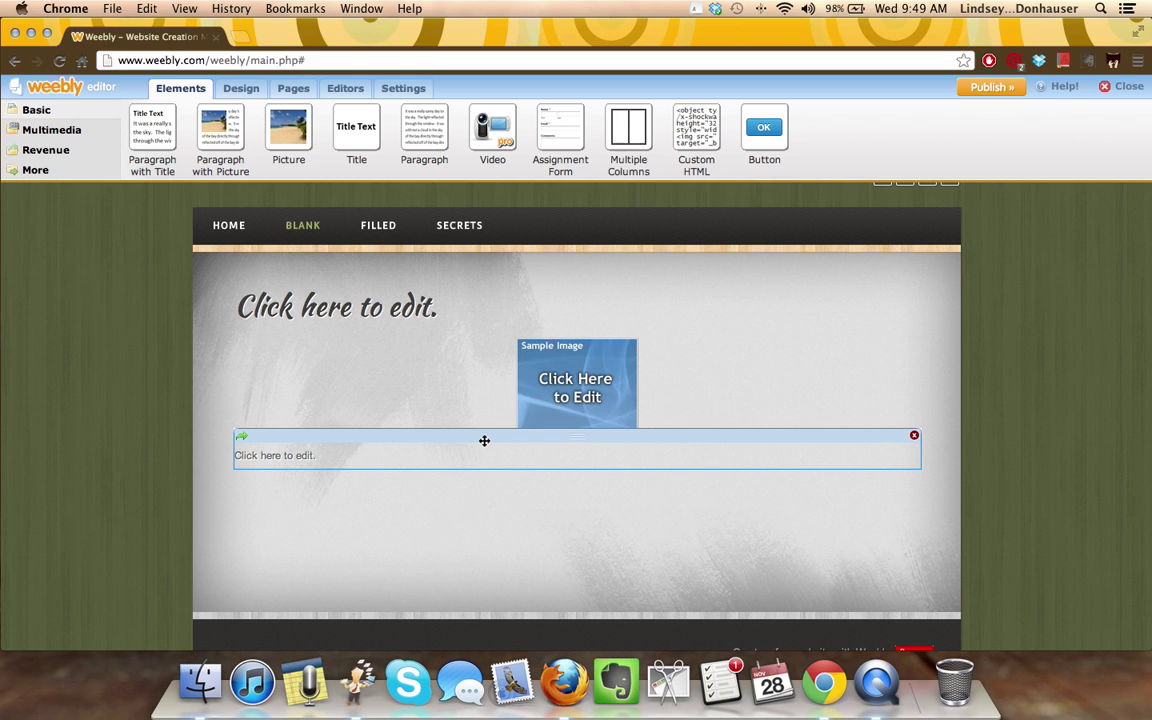
Arrange the paragraph and the picture side by side in a two-column layout under the title, with a wider left column for the paragraph.
drag(628, 135, 619, 343)
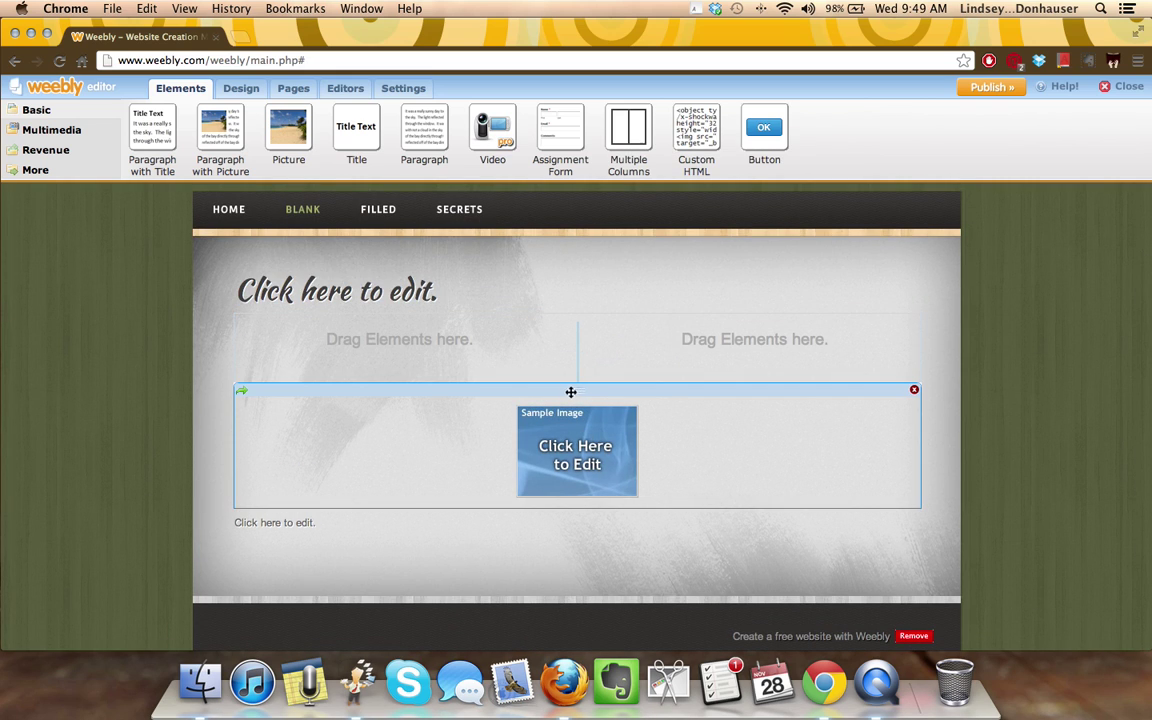
drag(576, 392, 658, 352)
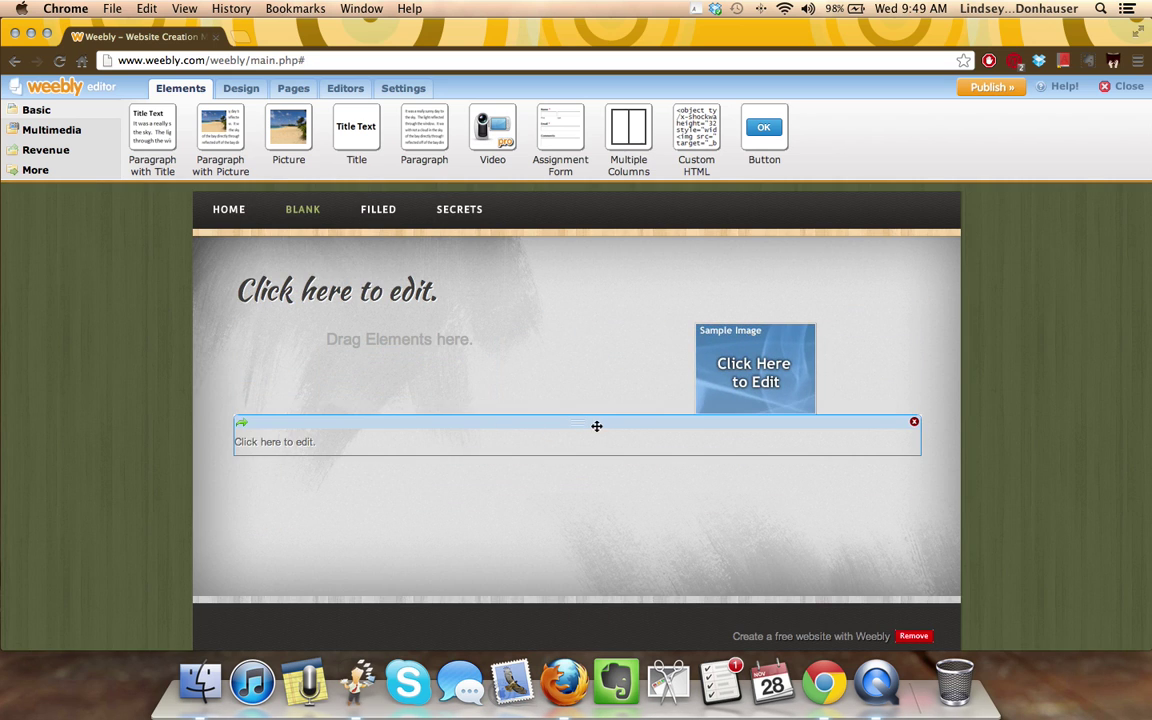
drag(597, 427, 522, 352)
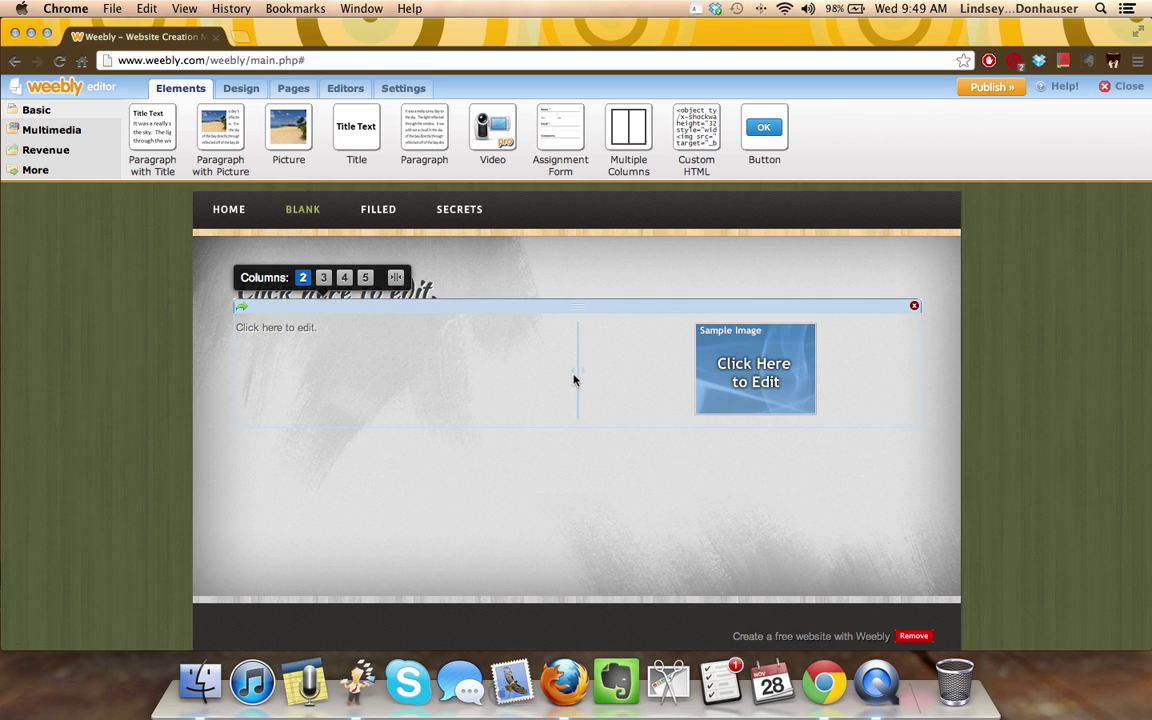
drag(579, 379, 693, 376)
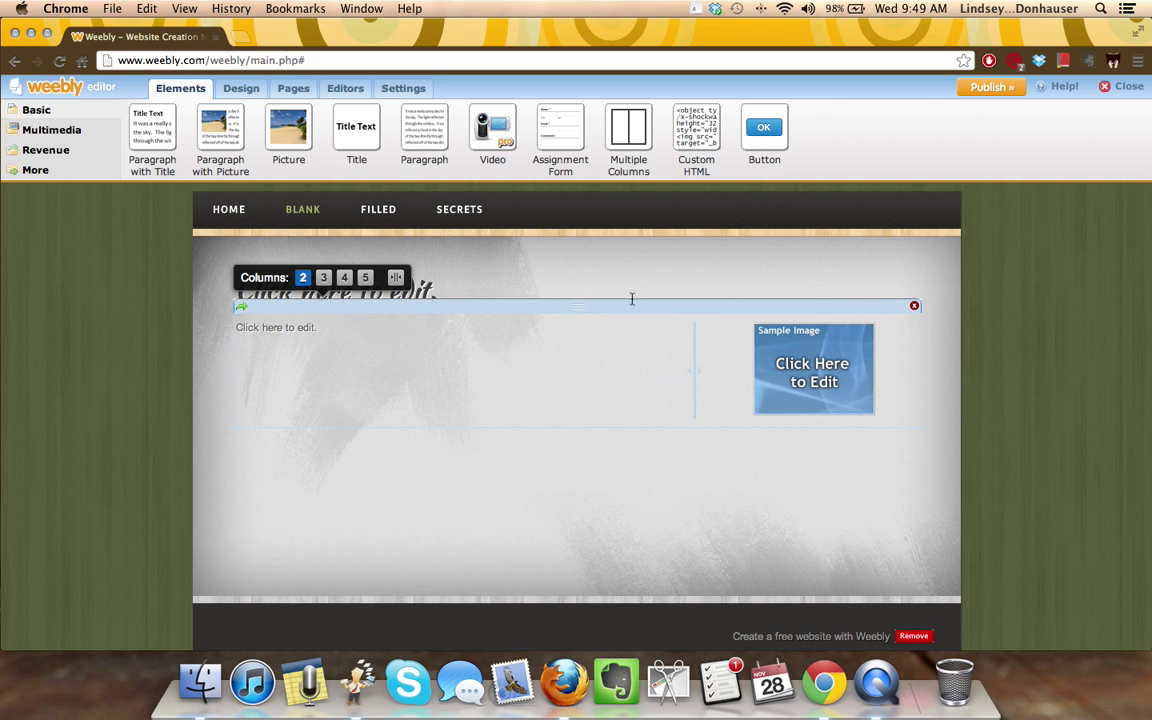
On the Secrets page, add a Picture element and a Paragraph element below the hands picture in the narrow right column.
click(466, 218)
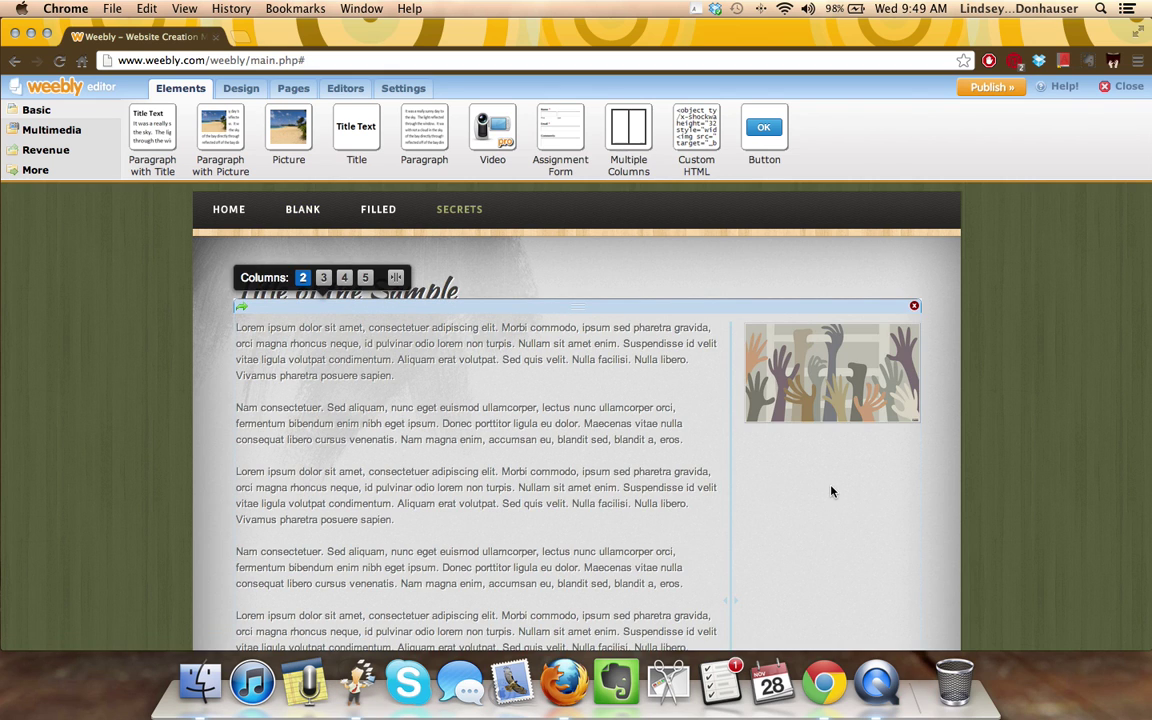
scroll(831, 572, down, 10)
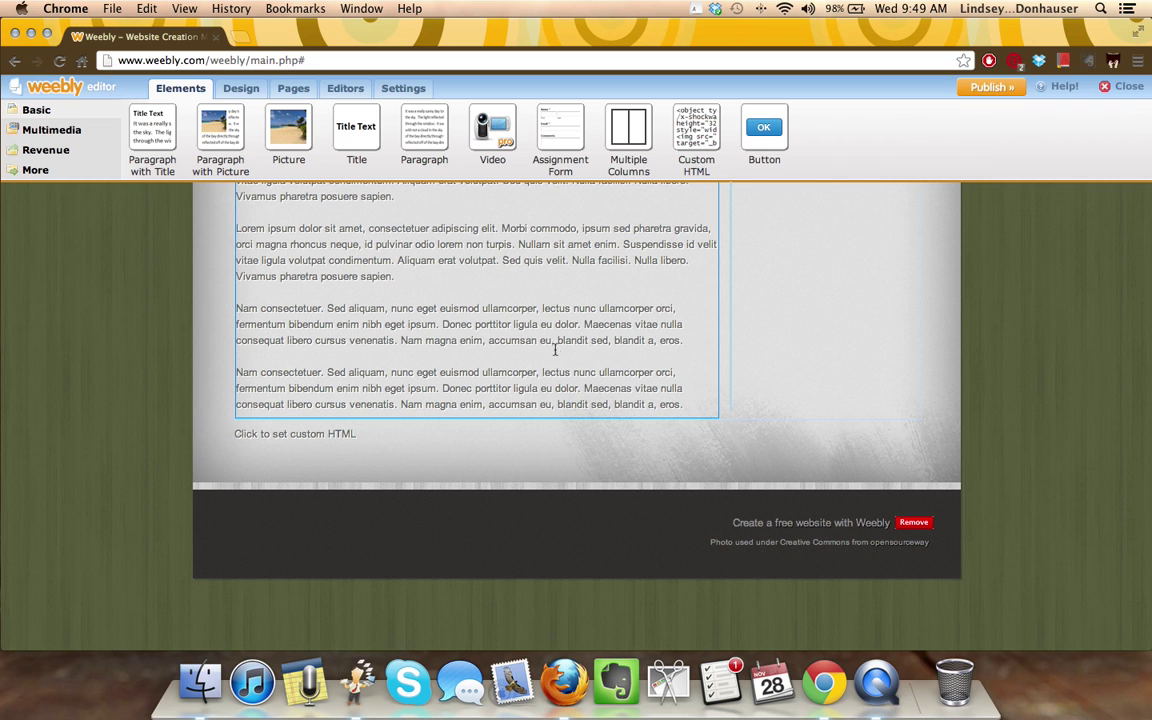
scroll(580, 332, up, 10)
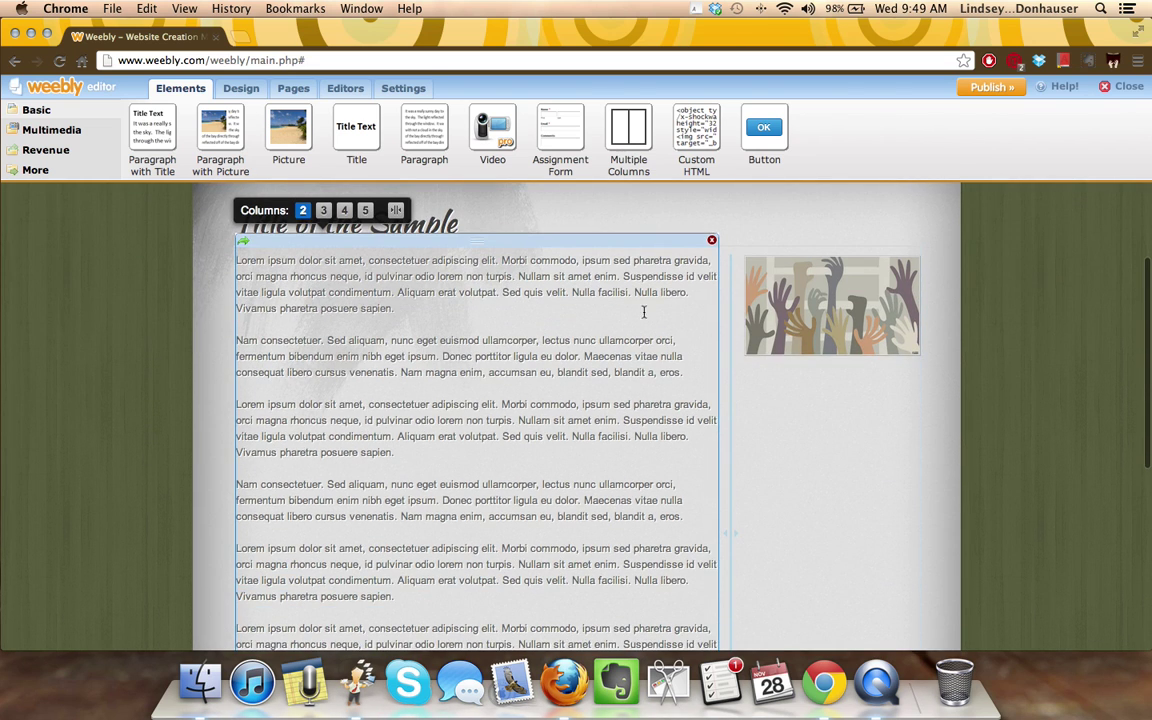
mouse_move(813, 318)
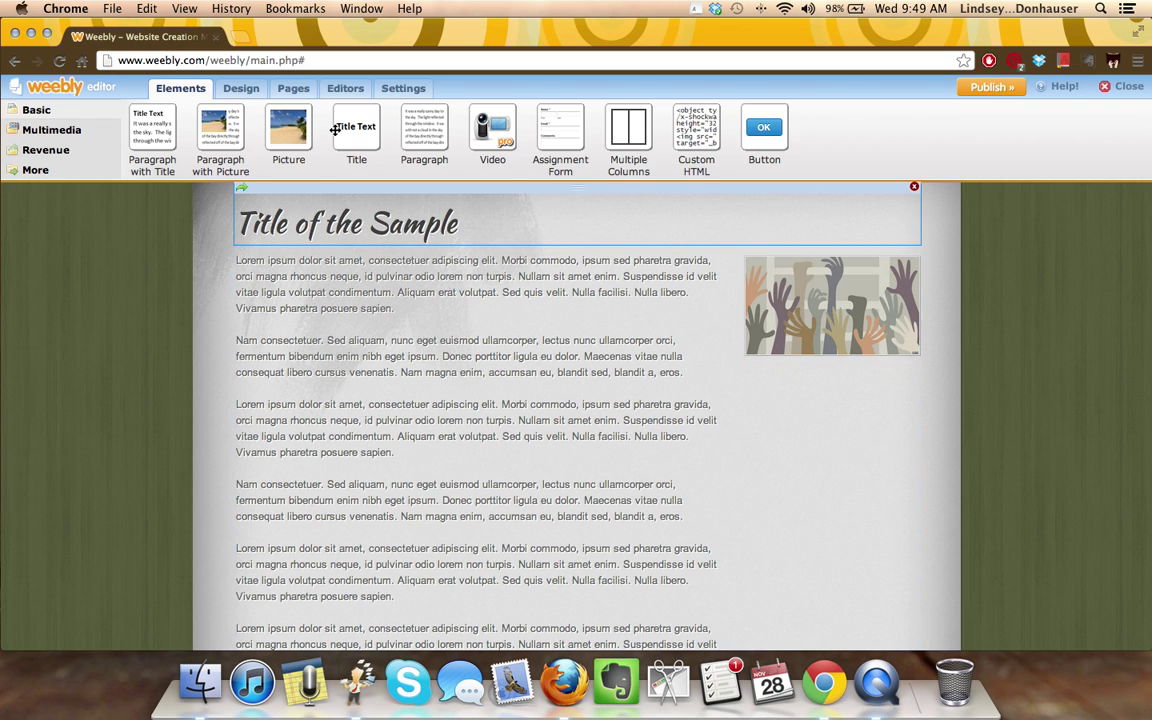
drag(296, 128, 789, 443)
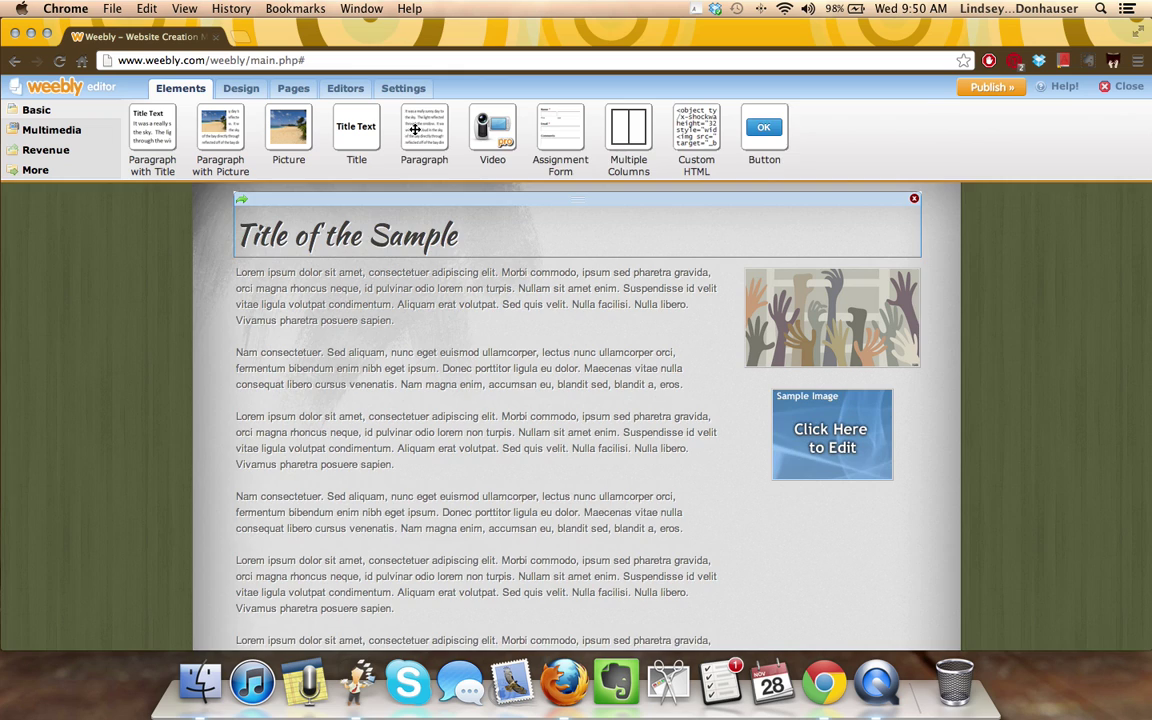
drag(418, 128, 812, 532)
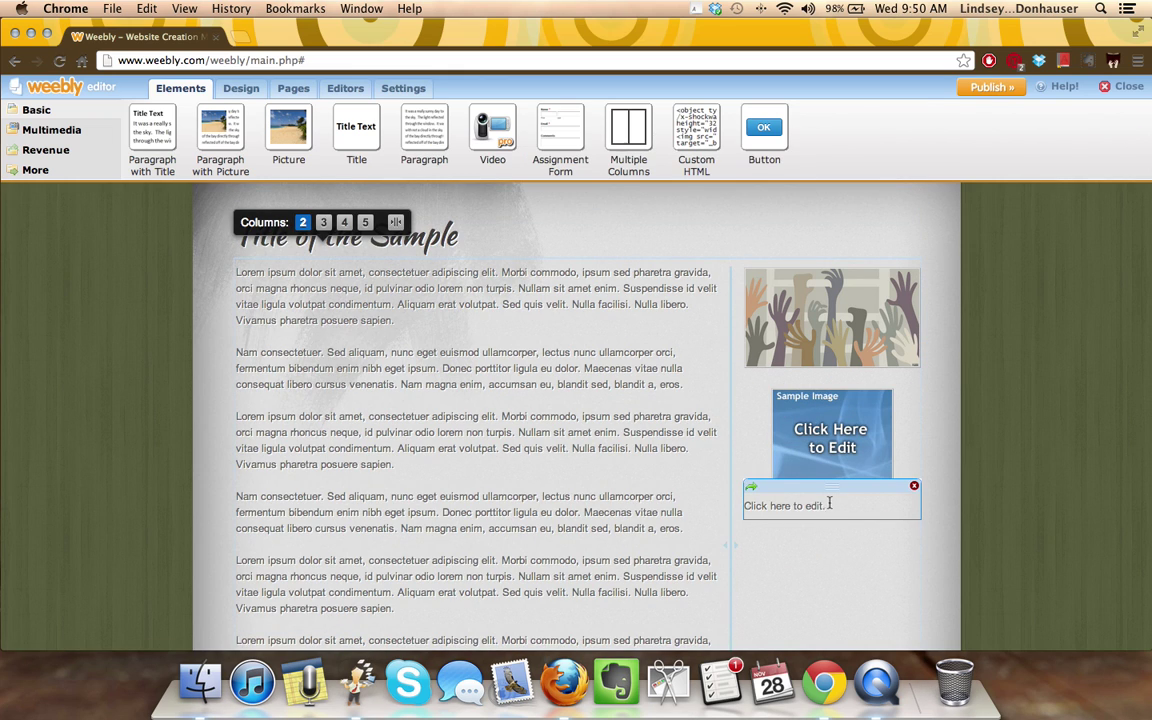
Review the Secrets page's two-column layout from end to end and return to the Filled page for comparison.
scroll(800, 420, up, 3)
scroll(823, 480, down, 10)
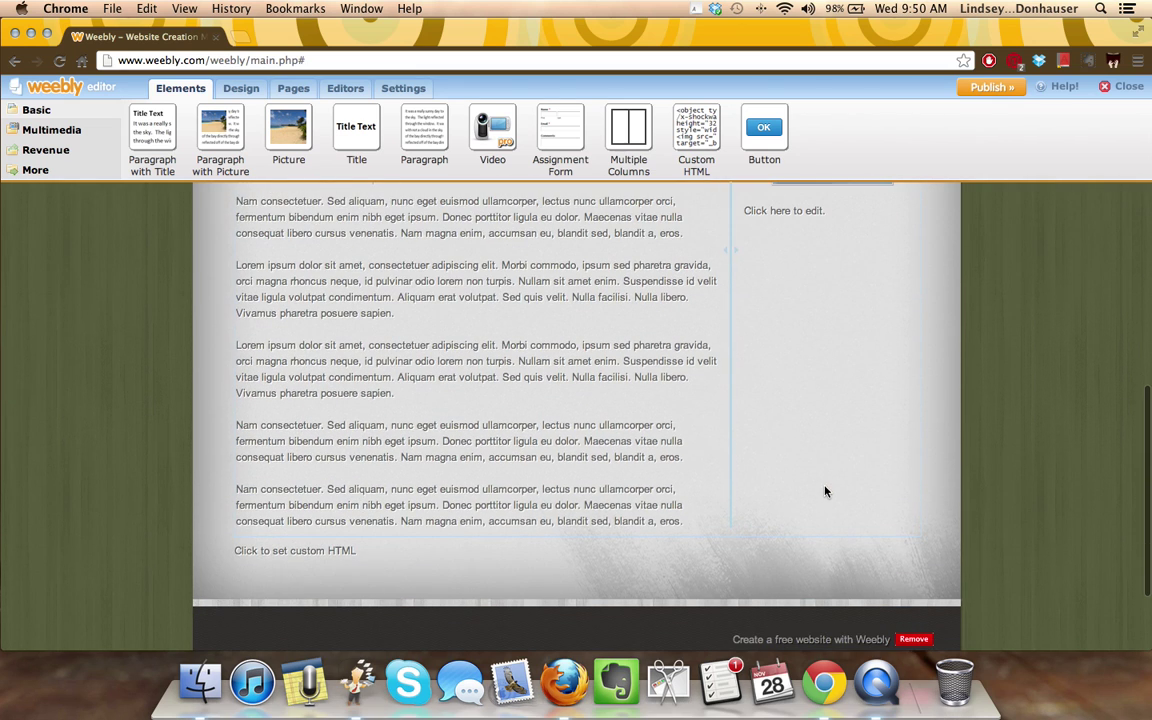
scroll(800, 485, up, 5)
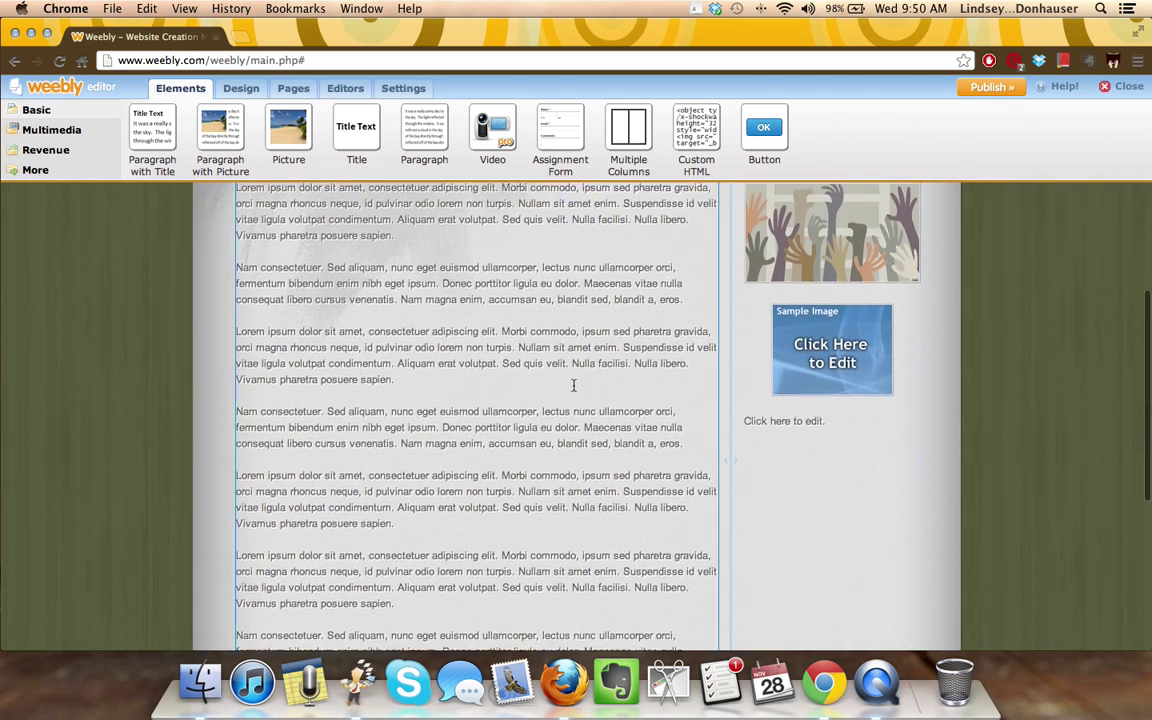
scroll(573, 385, up, 5)
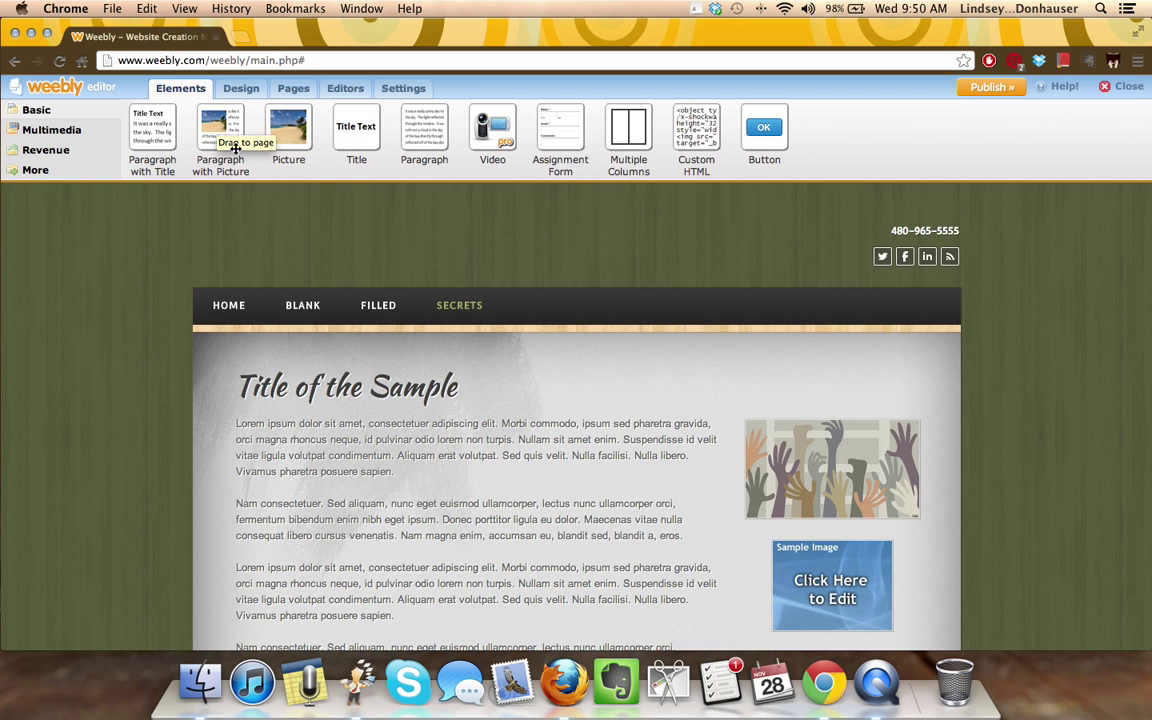
click(374, 304)
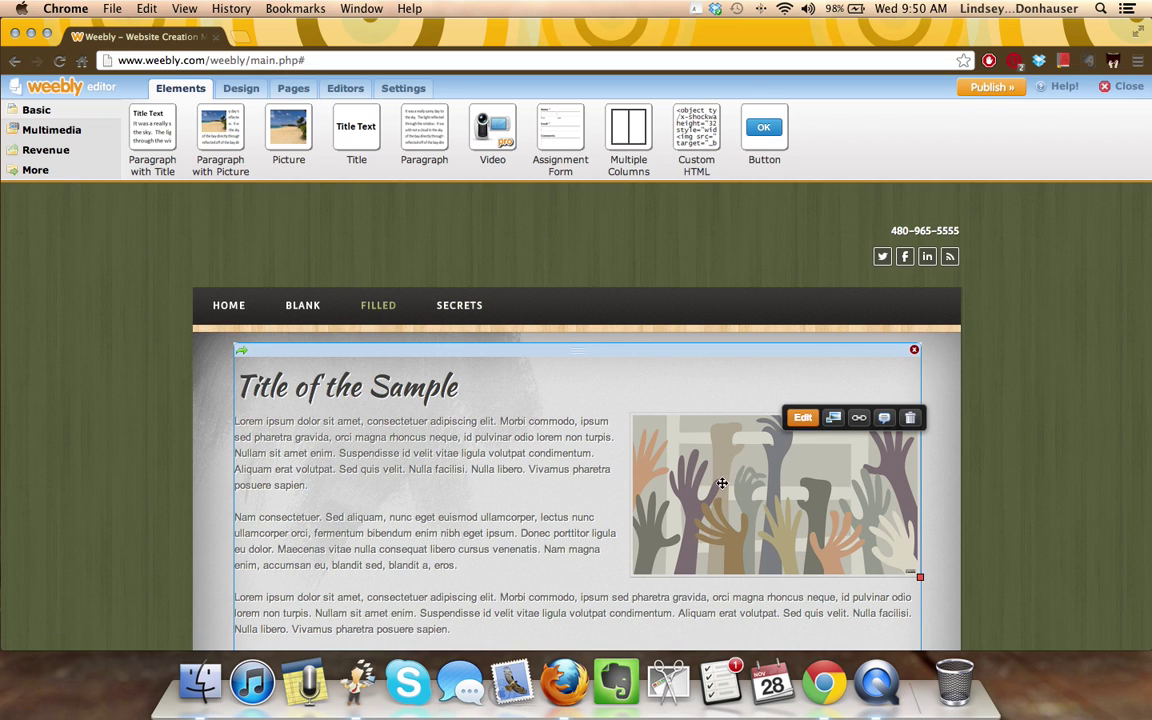